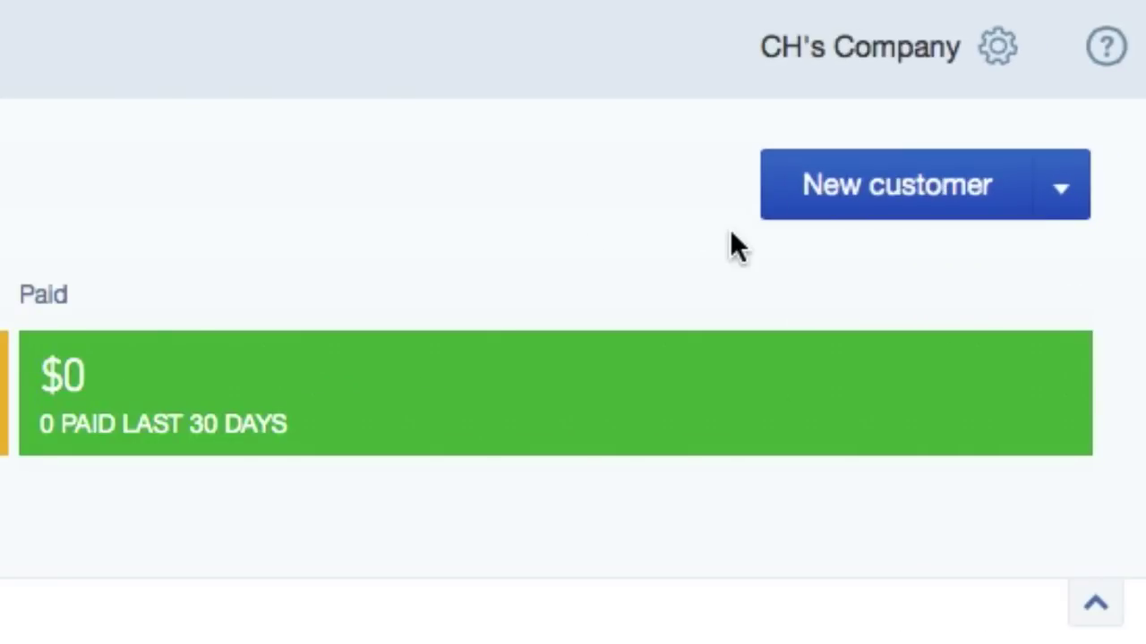
# Create an invoice for Eddie Money Plumbing and enter 1 in the first line's Product/Service field
pyautogui.click(916, 194)
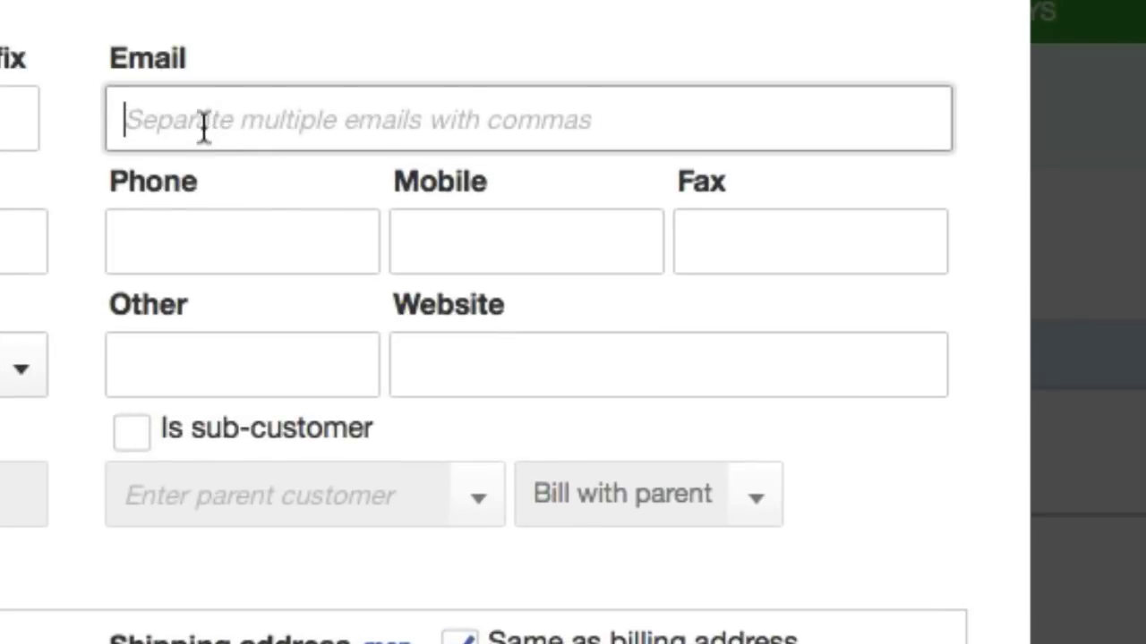
pyautogui.click(1035, 2)
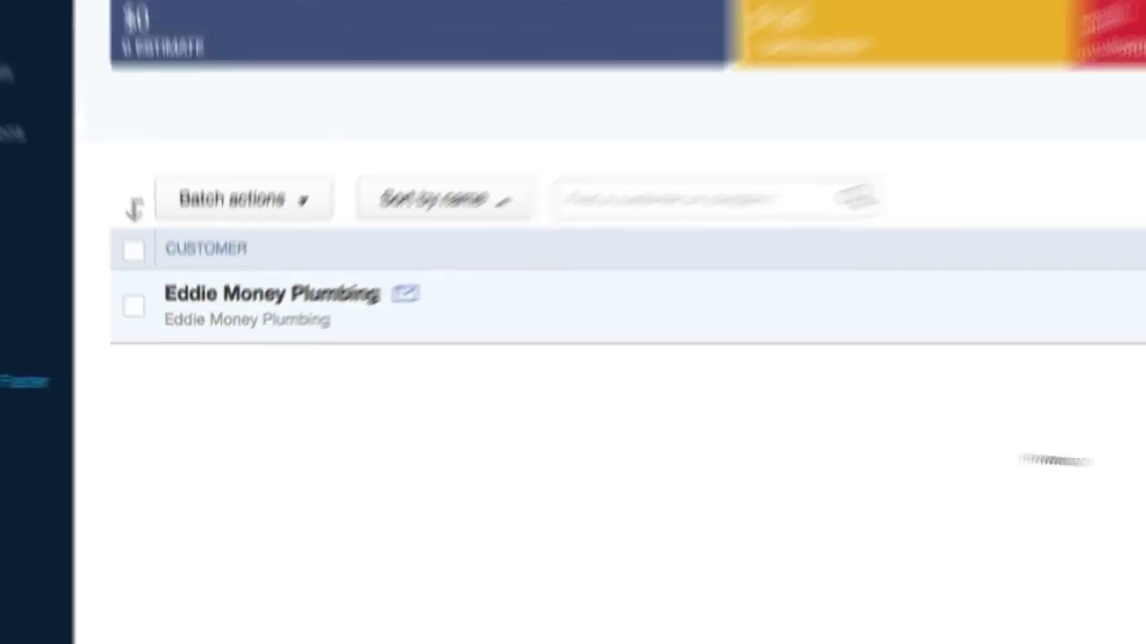
pyautogui.click(1036, 173)
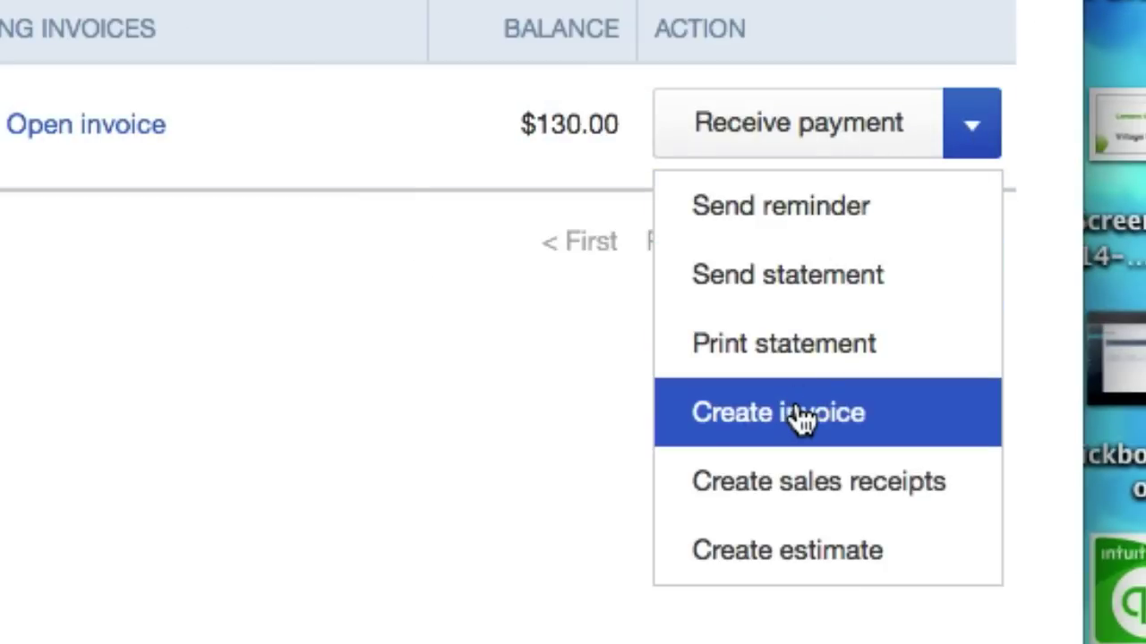
pyautogui.click(795, 414)
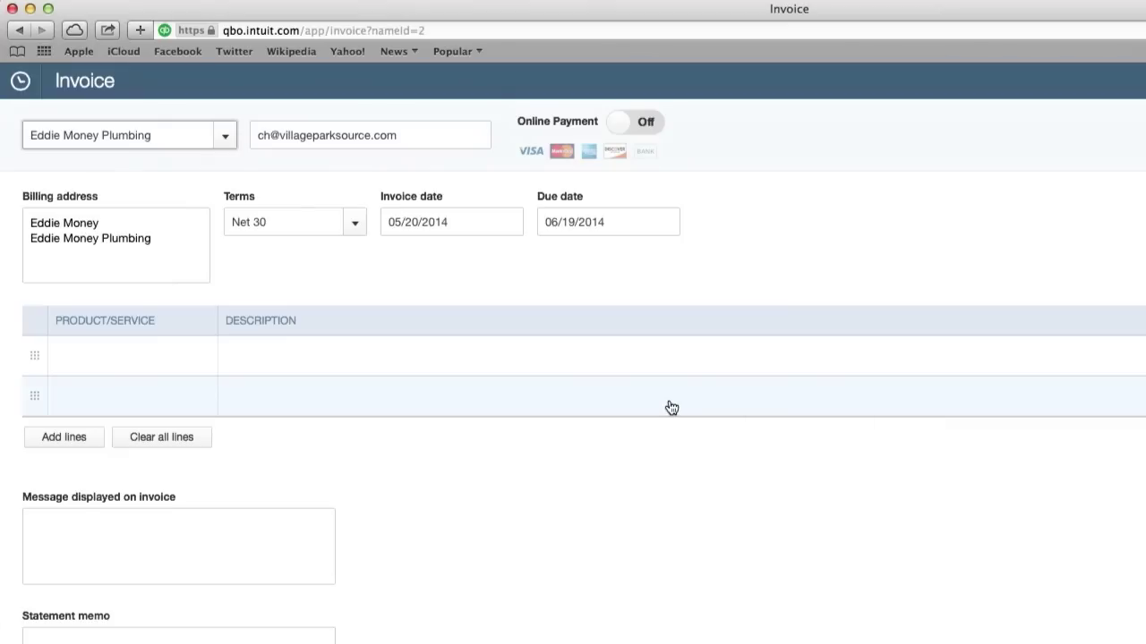
pyautogui.click(128, 358)
pyautogui.write('1')
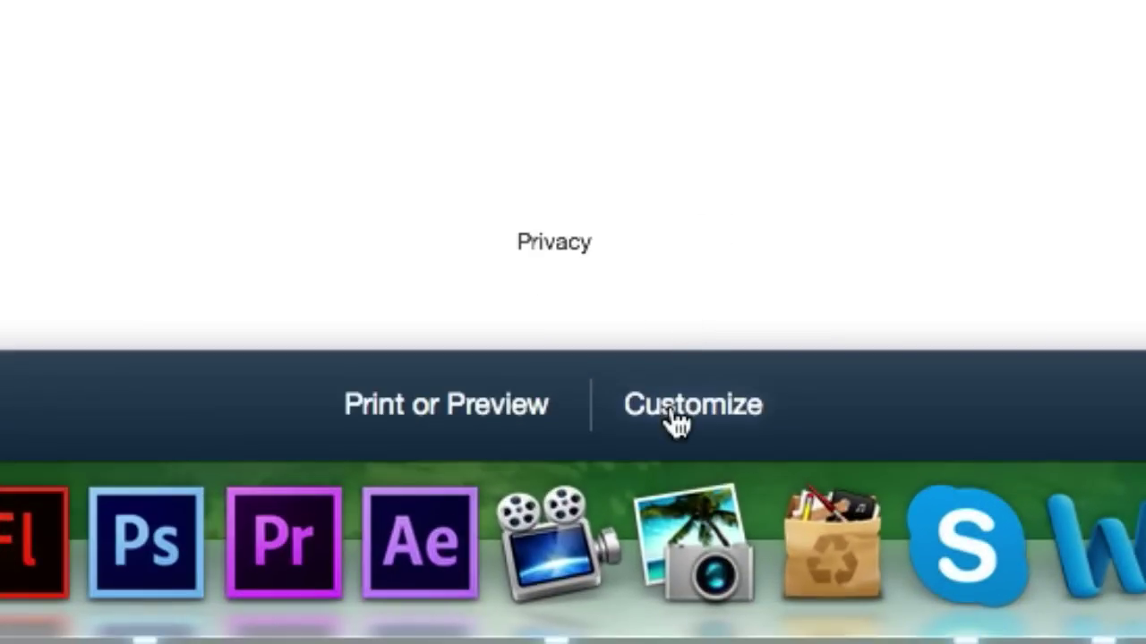
# In the invoice customization, replace the blue accent with hex colour #FF4800
pyautogui.click(676, 425)
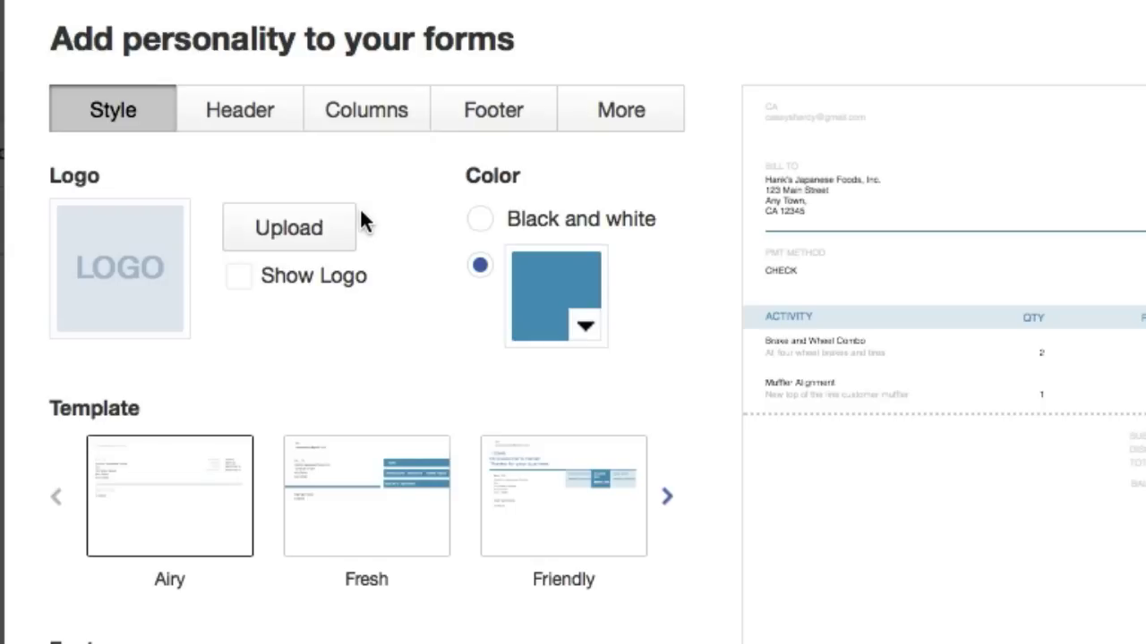
pyautogui.click(541, 290)
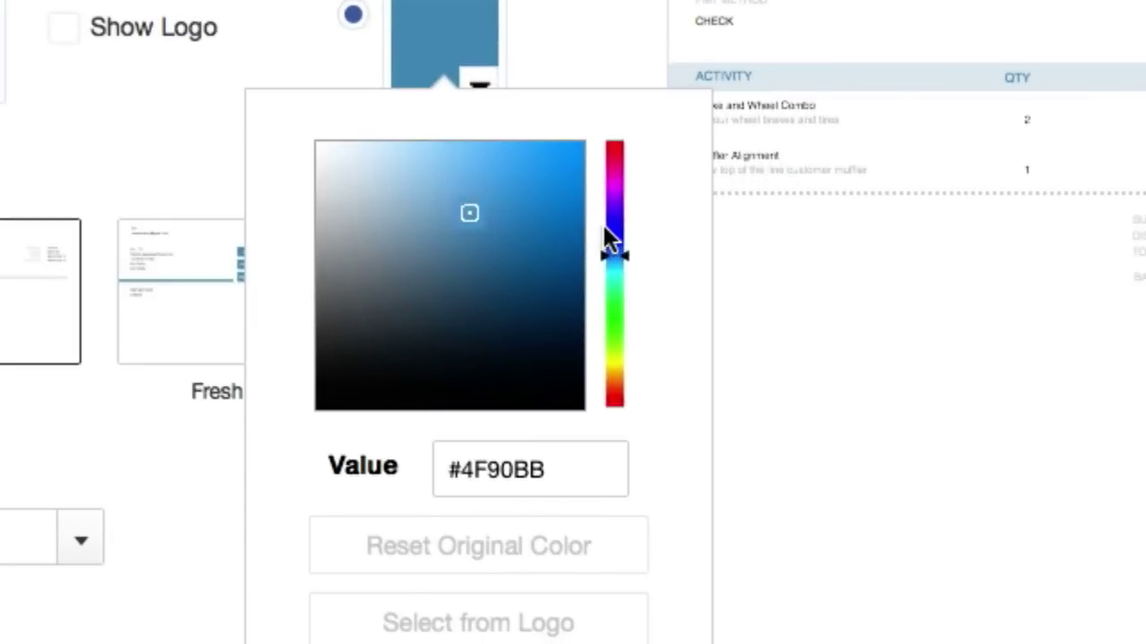
pyautogui.moveTo(609, 230); pyautogui.dragTo(620, 145)
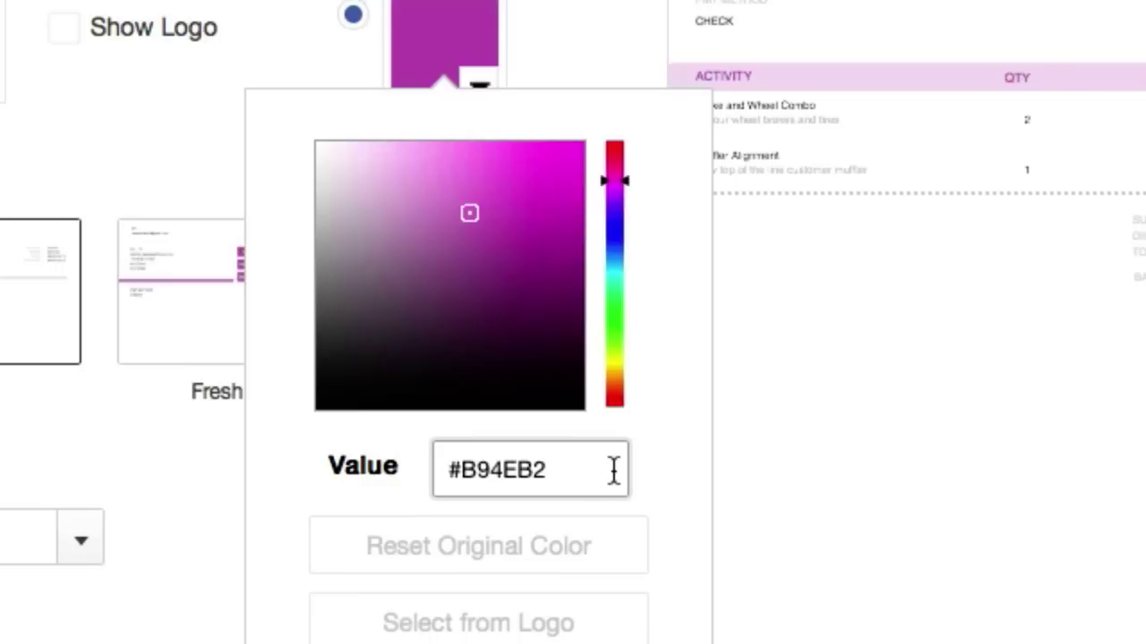
pyautogui.moveTo(606, 473); pyautogui.dragTo(125, 439)
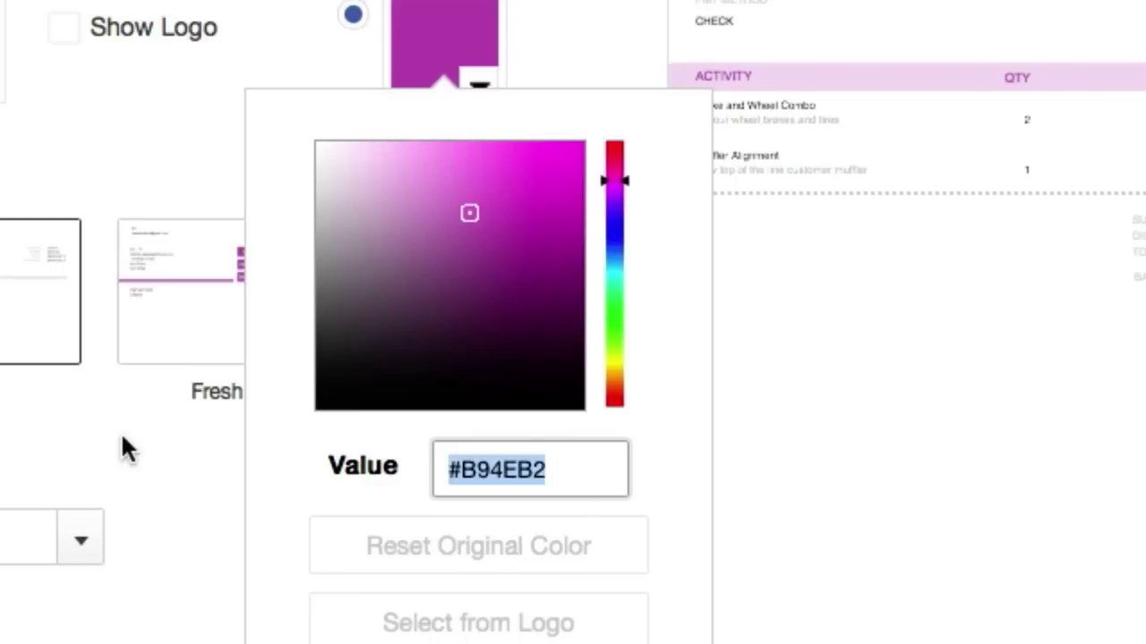
pyautogui.write('#FF4800')
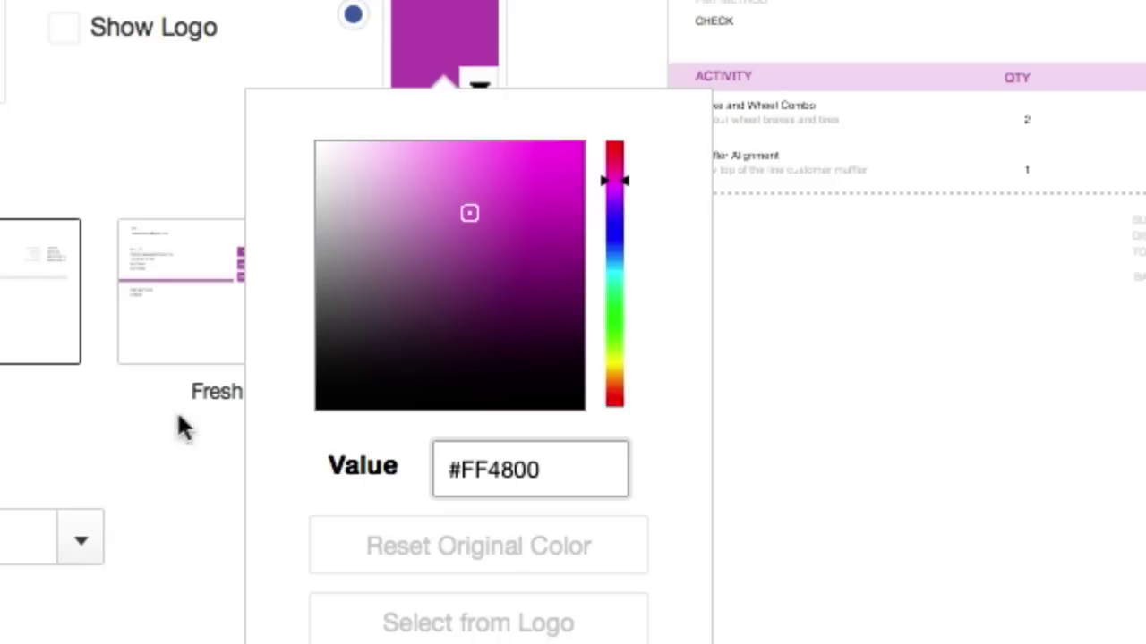
pyautogui.click(516, 295)
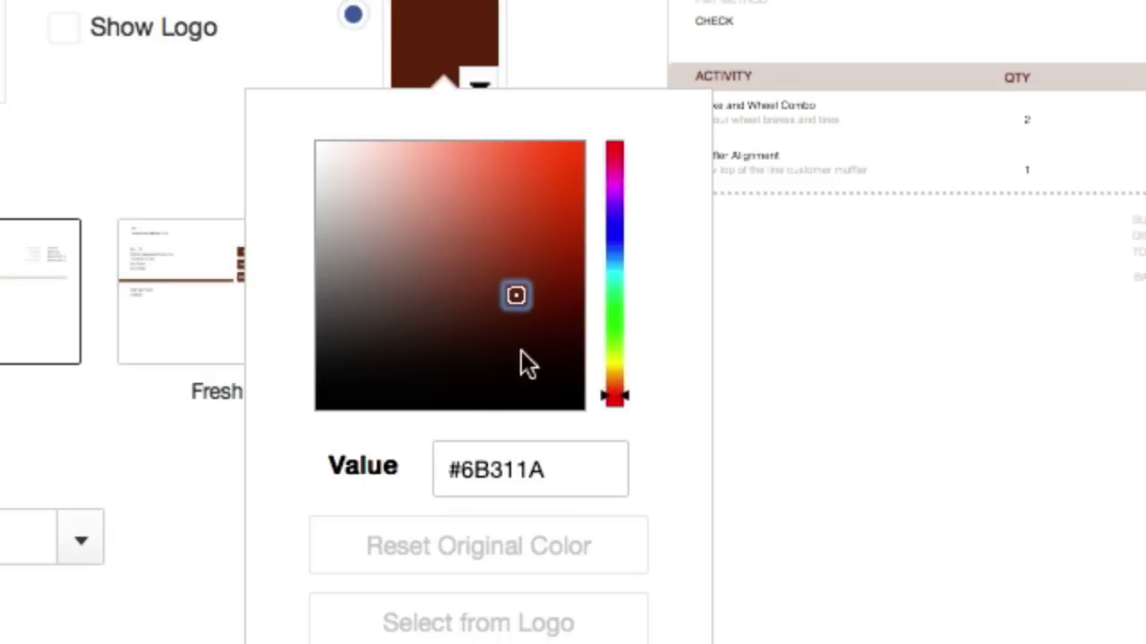
pyautogui.click(565, 524)
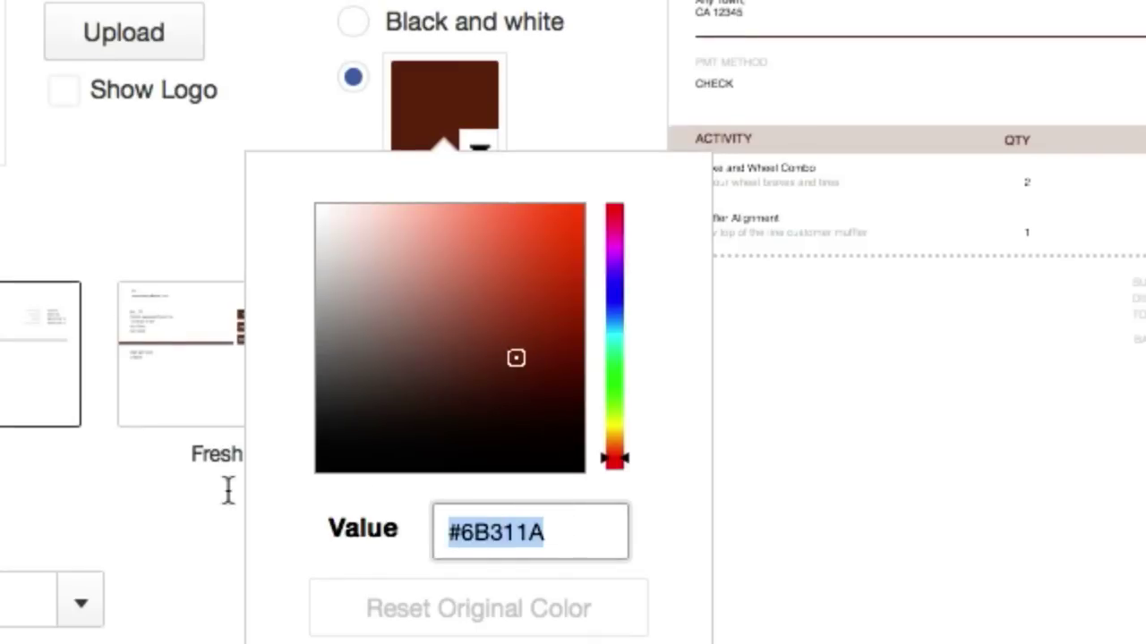
pyautogui.write('#')
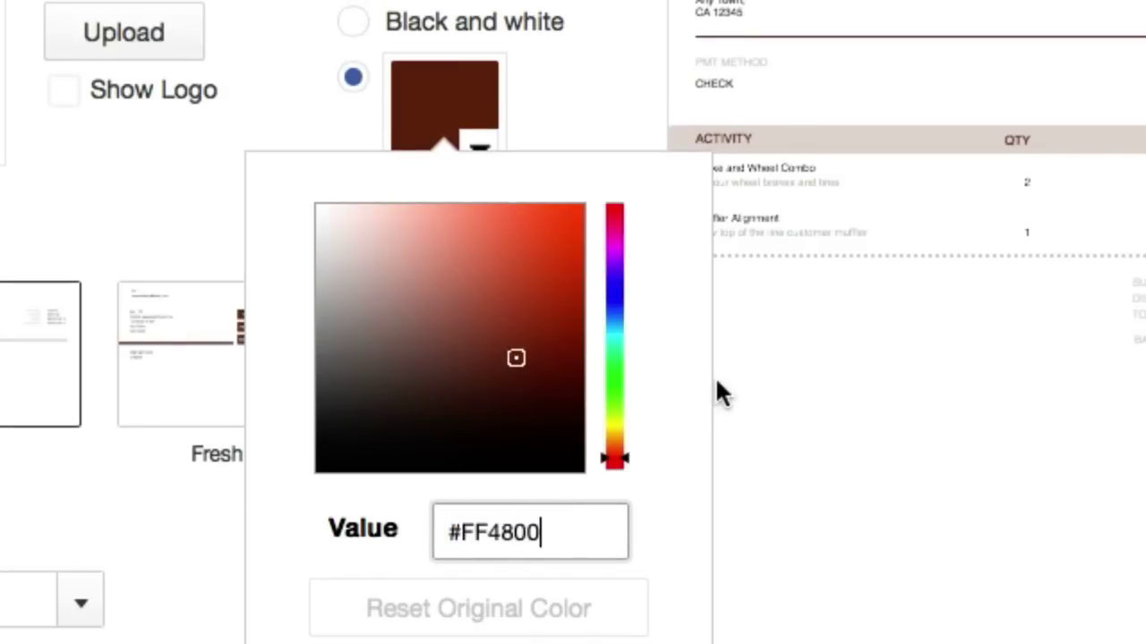
pyautogui.write('FF4800')
pyautogui.press('Return')
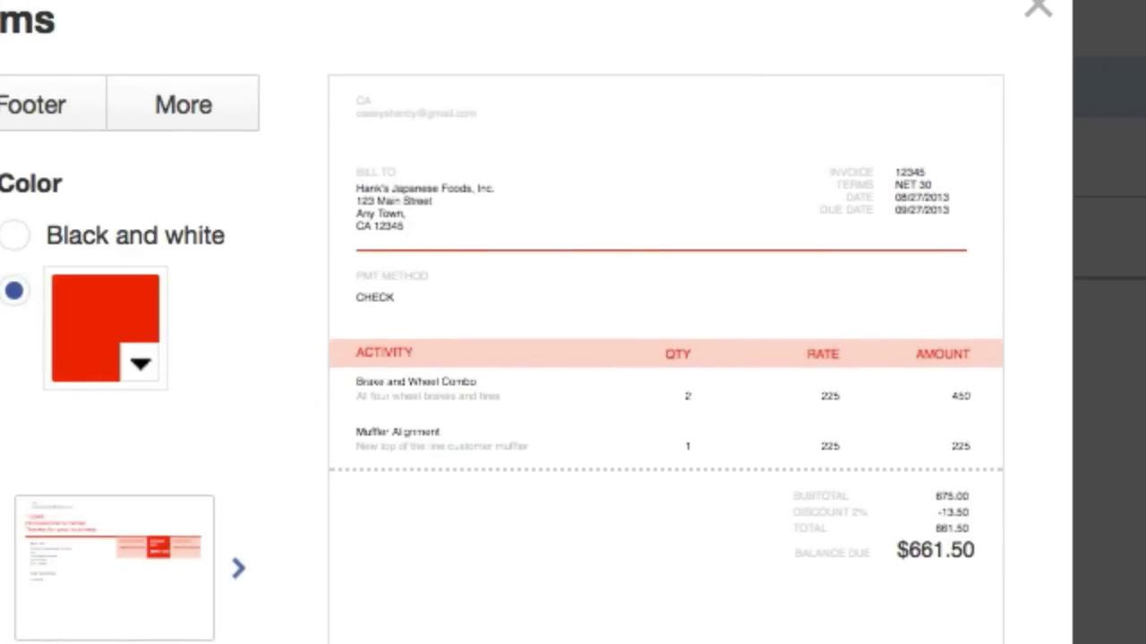
# Switch the invoice to the Friendly template and set its font to Times
pyautogui.click(448, 324)
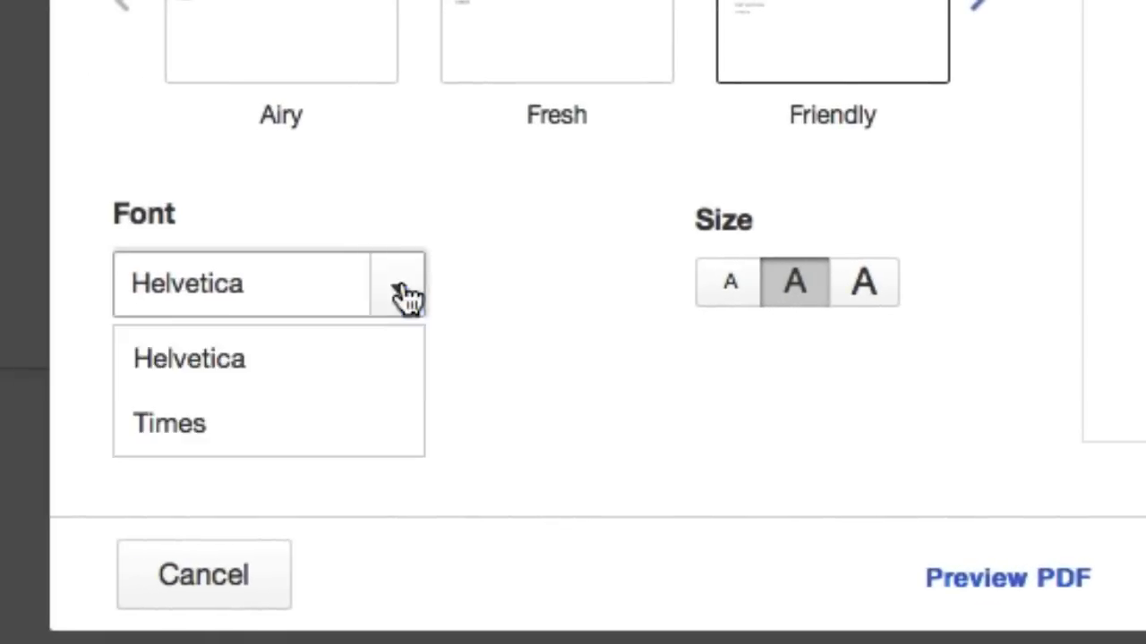
pyautogui.click(301, 417)
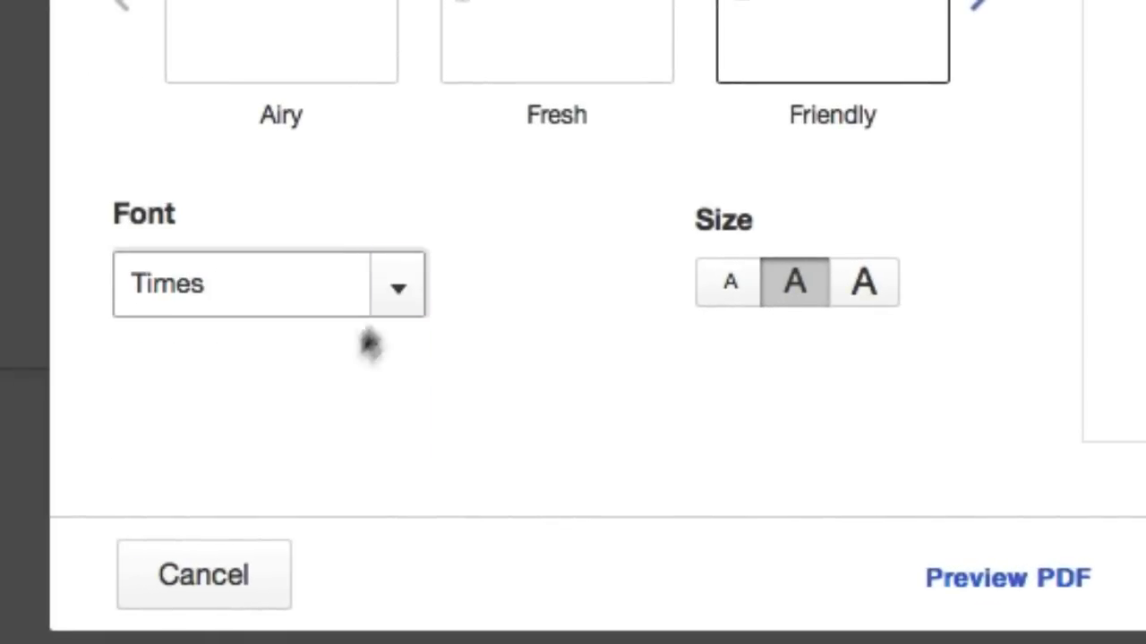
pyautogui.click(397, 292)
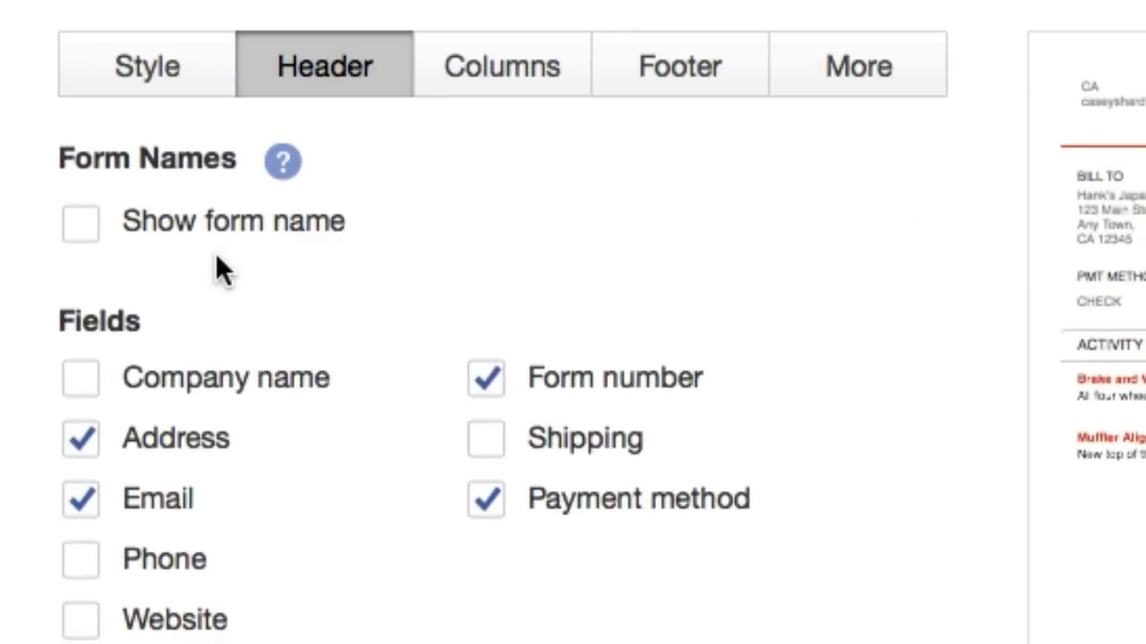
# Show the form name, phone and website among the invoice header fields
pyautogui.click(86, 234)
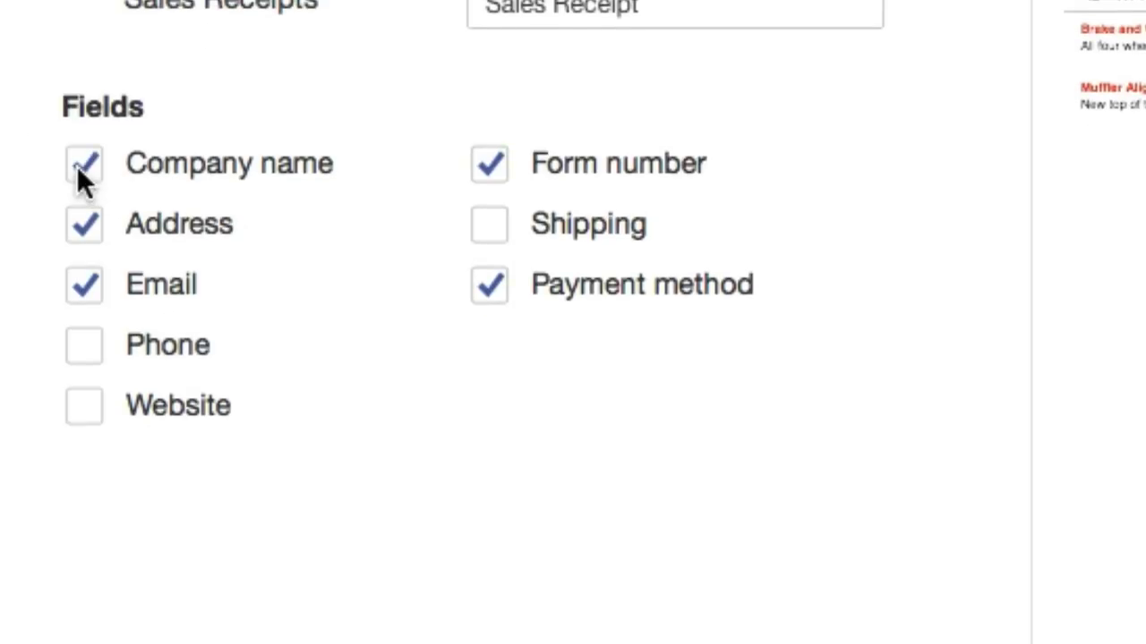
pyautogui.click(91, 343)
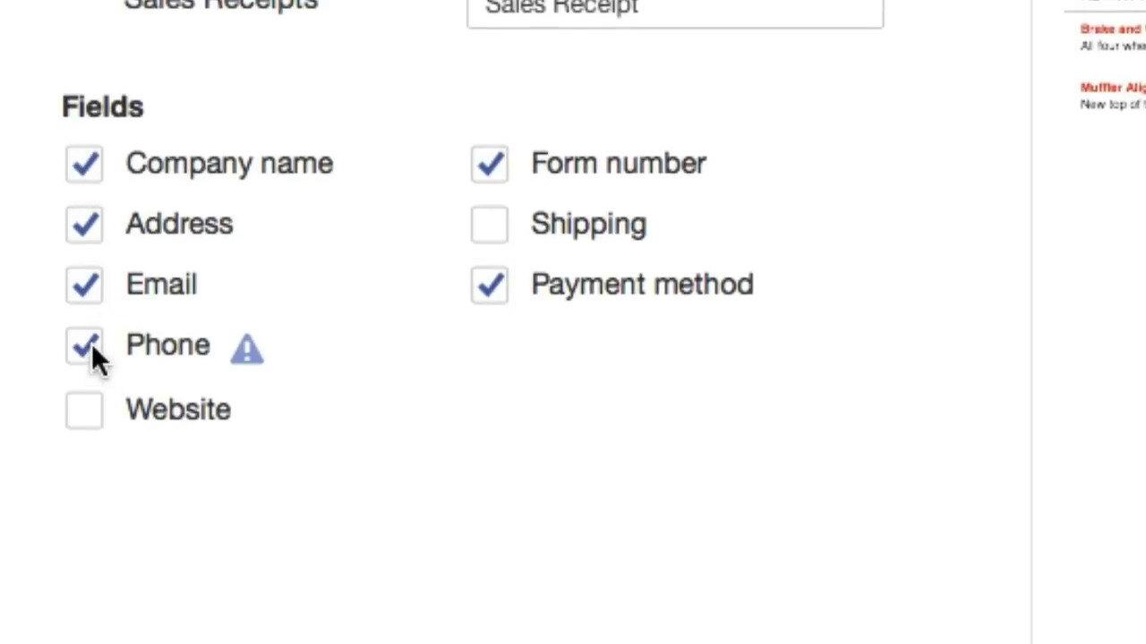
pyautogui.click(79, 412)
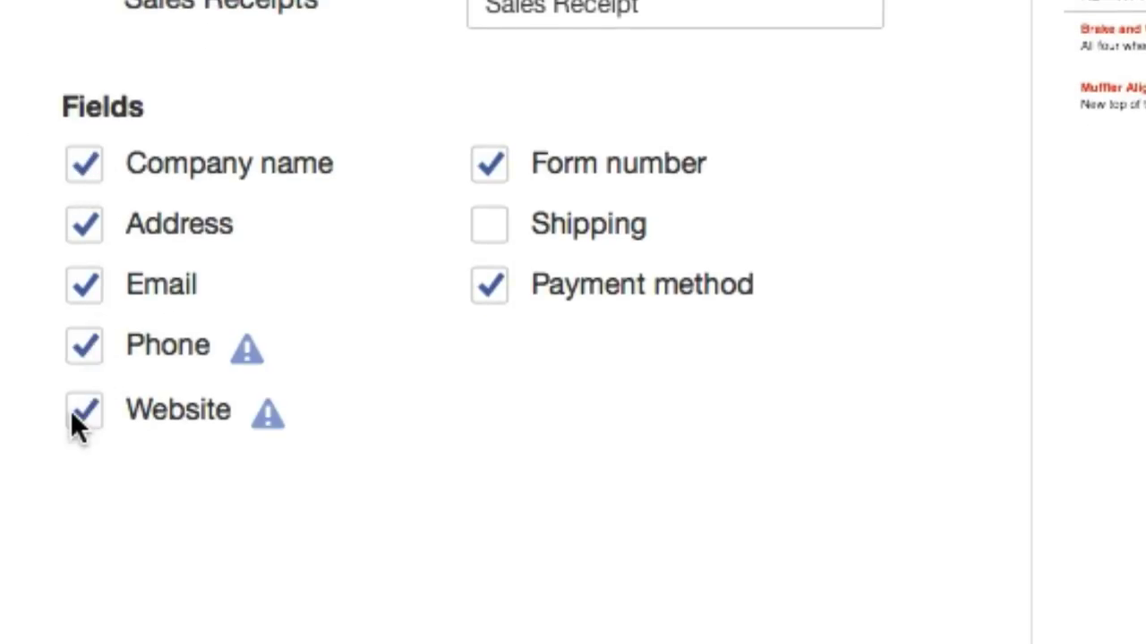
pyautogui.click(123, 148)
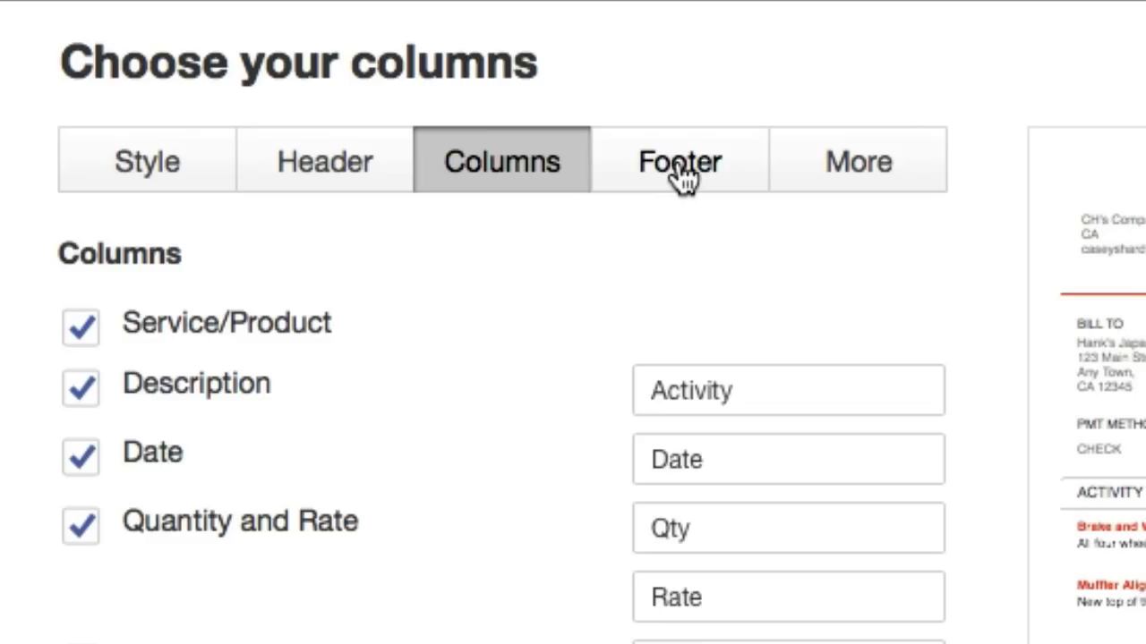
# Type 'thank you for your business' as the footer message, then delete it to leave it empty
pyautogui.click(683, 177)
pyautogui.click(826, 335)
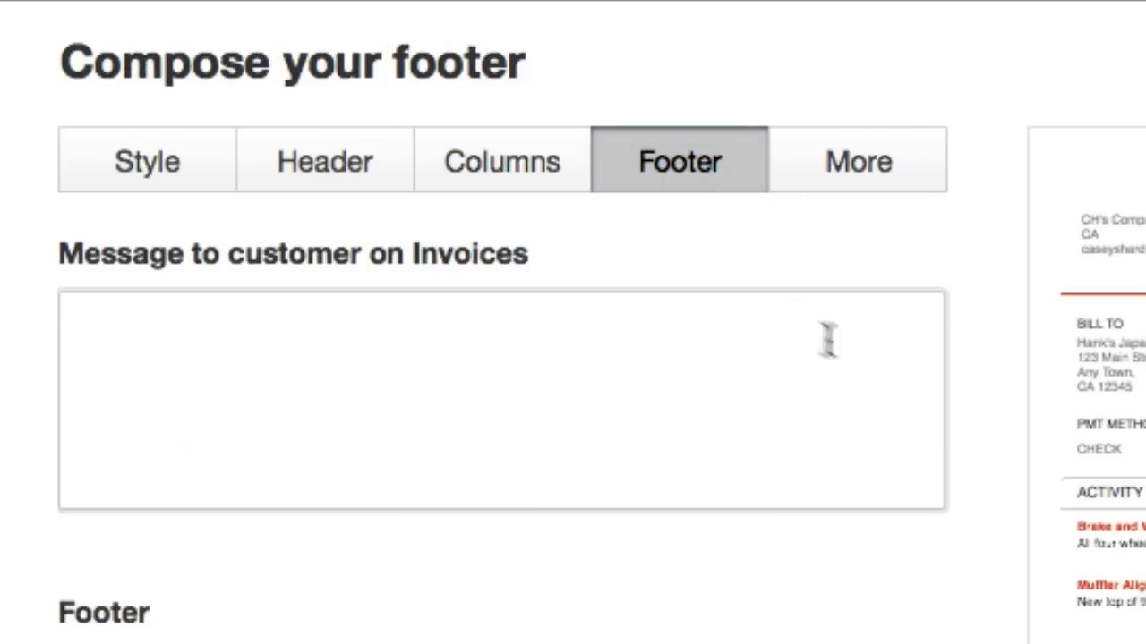
pyautogui.write('thank you for your')
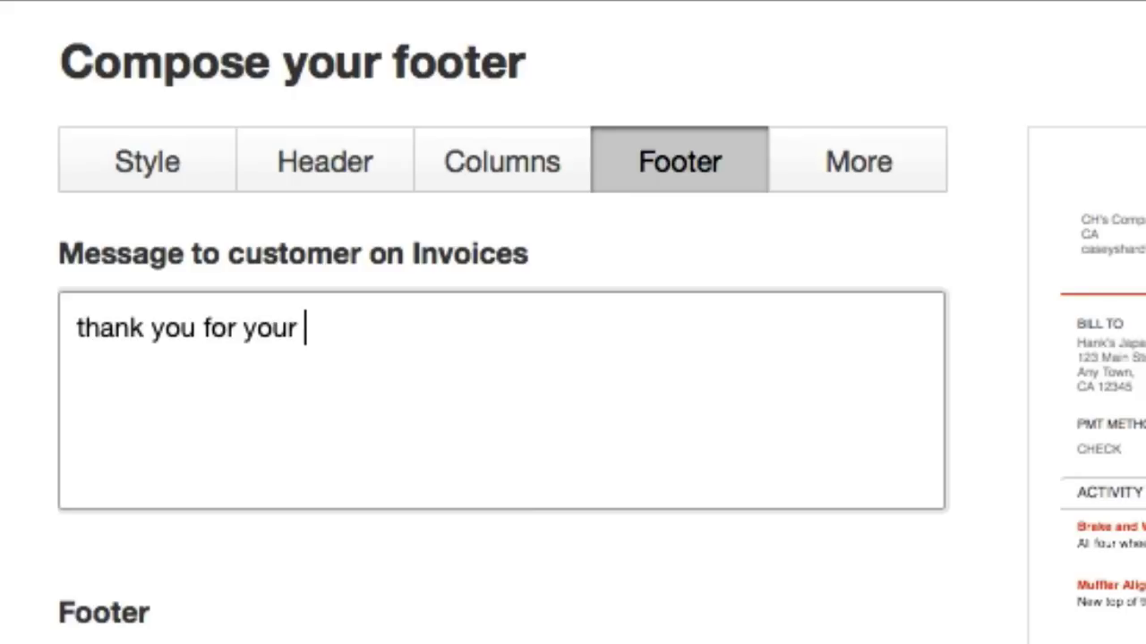
pyautogui.write(' business')
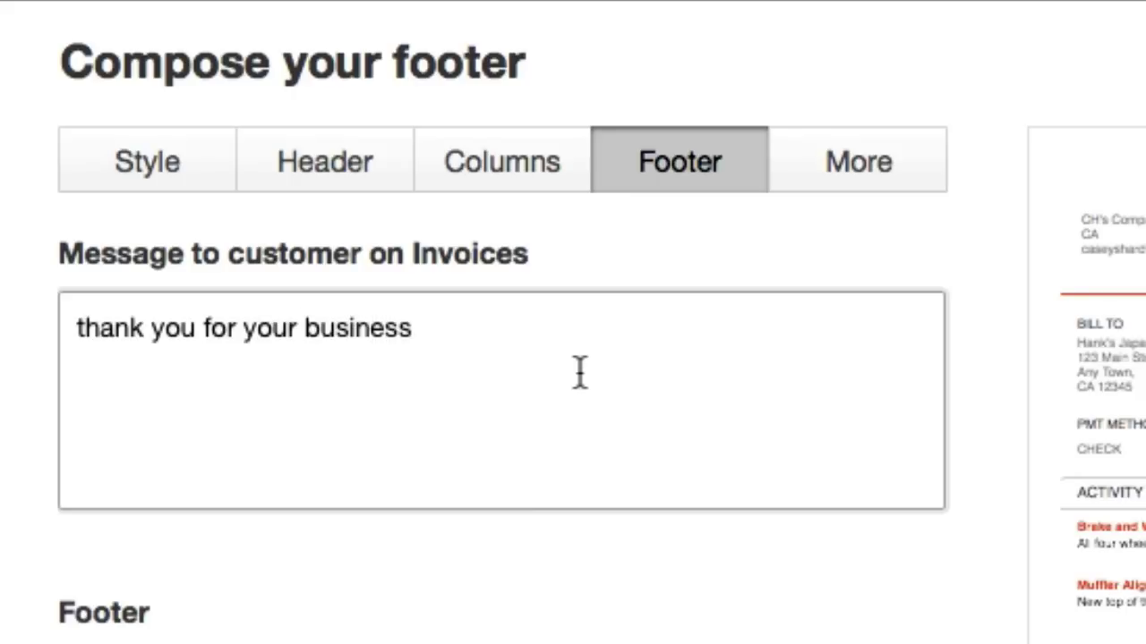
pyautogui.press('super+a')
pyautogui.press('BackSpace')
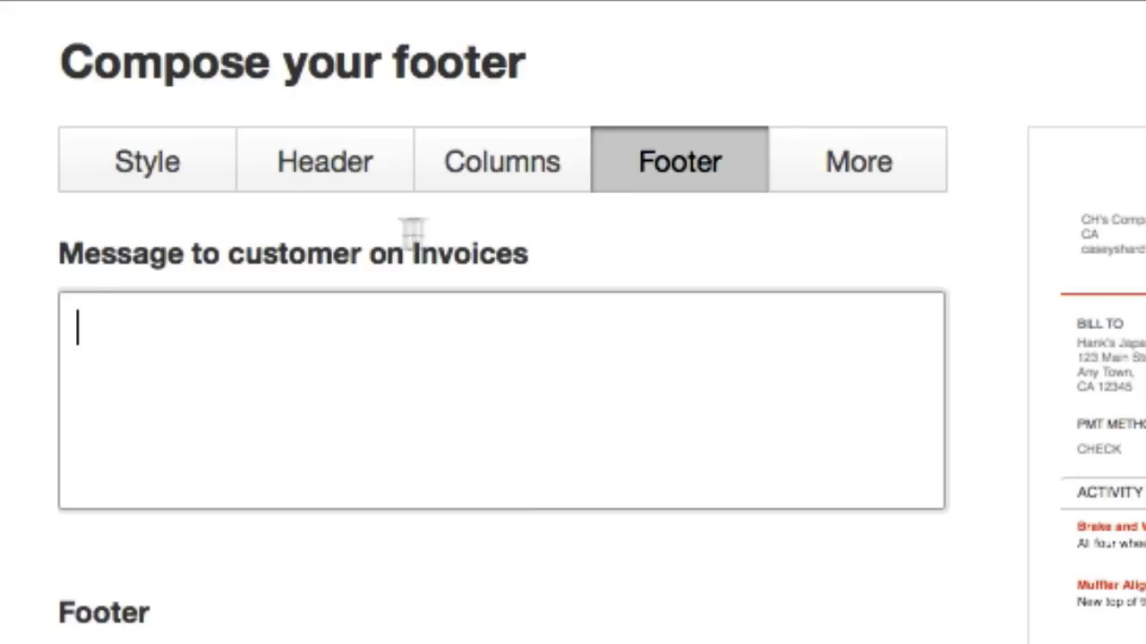
# Enable custom transaction numbers, letterhead paper and the account summary under More options
pyautogui.click(852, 179)
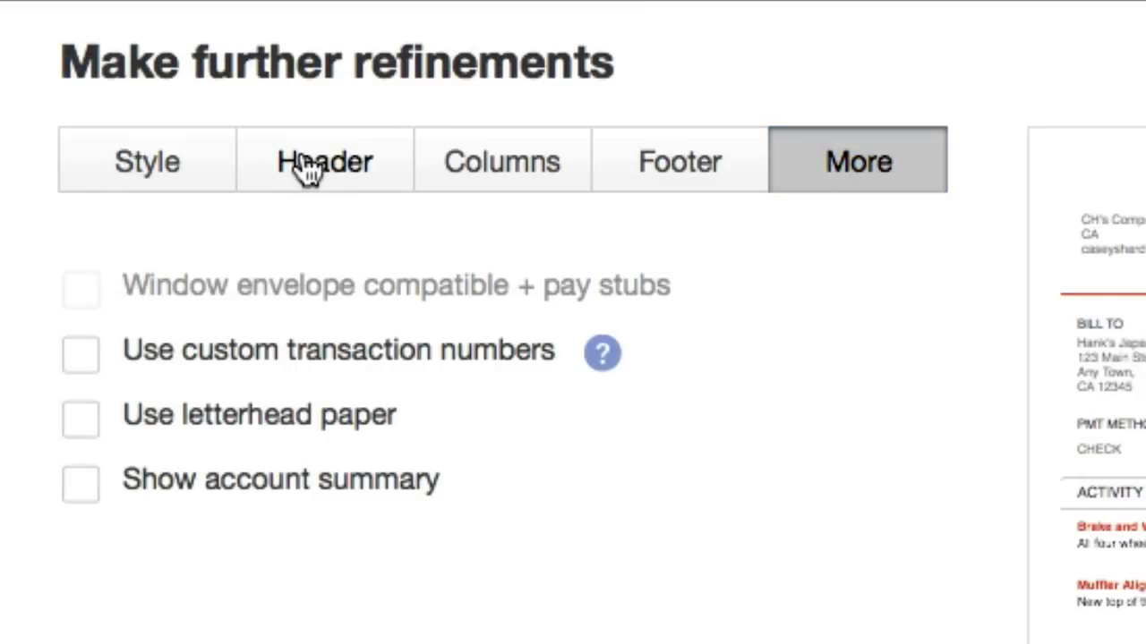
pyautogui.click(81, 356)
pyautogui.click(75, 349)
pyautogui.click(73, 418)
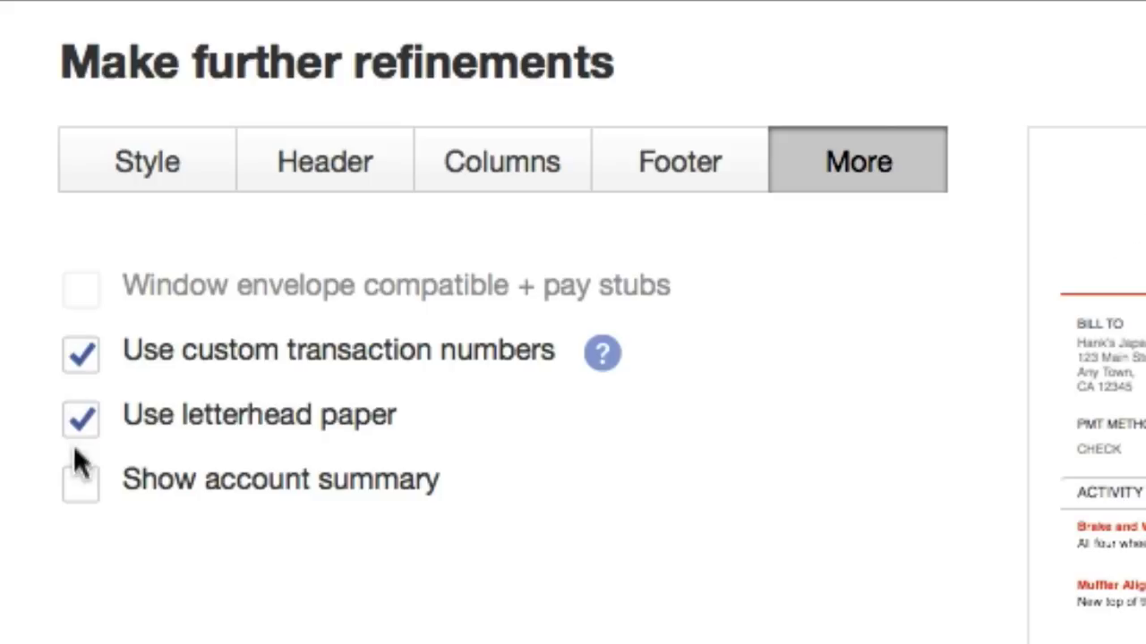
pyautogui.click(72, 485)
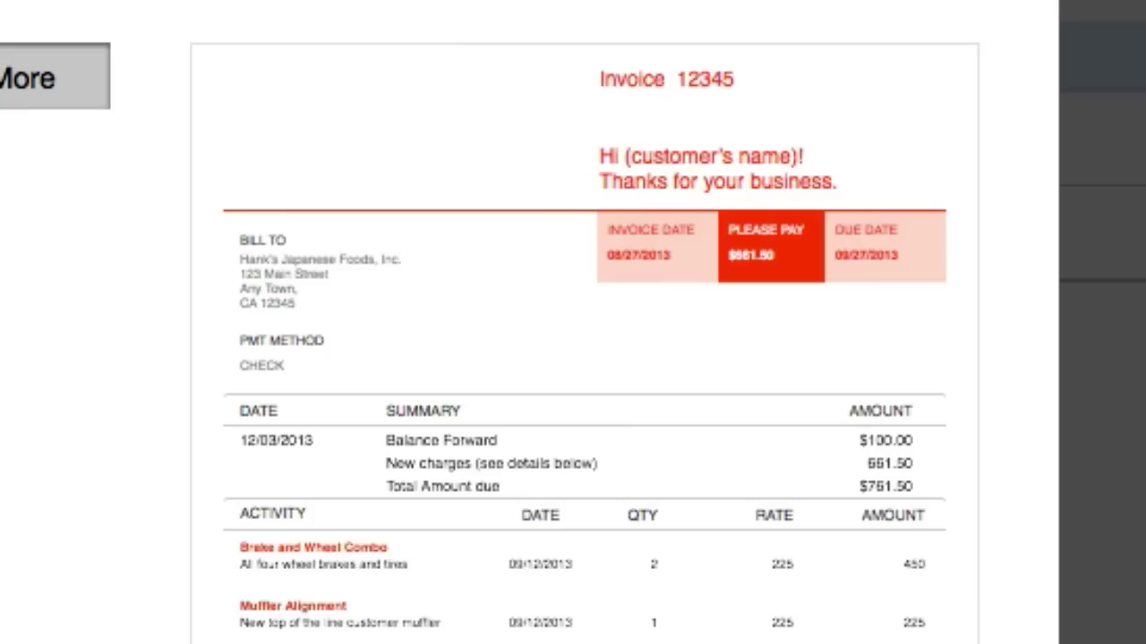
pyautogui.click(94, 495)
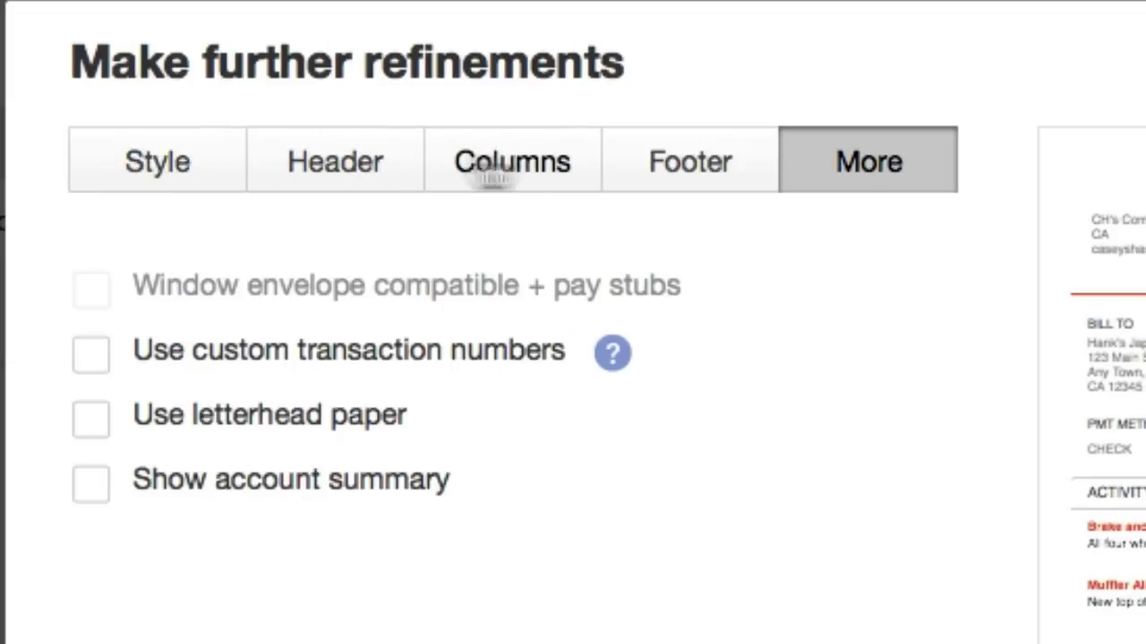
# Review the Style, Header, Columns and Footer settings, ending back on Style
pyautogui.click(231, 163)
pyautogui.click(294, 161)
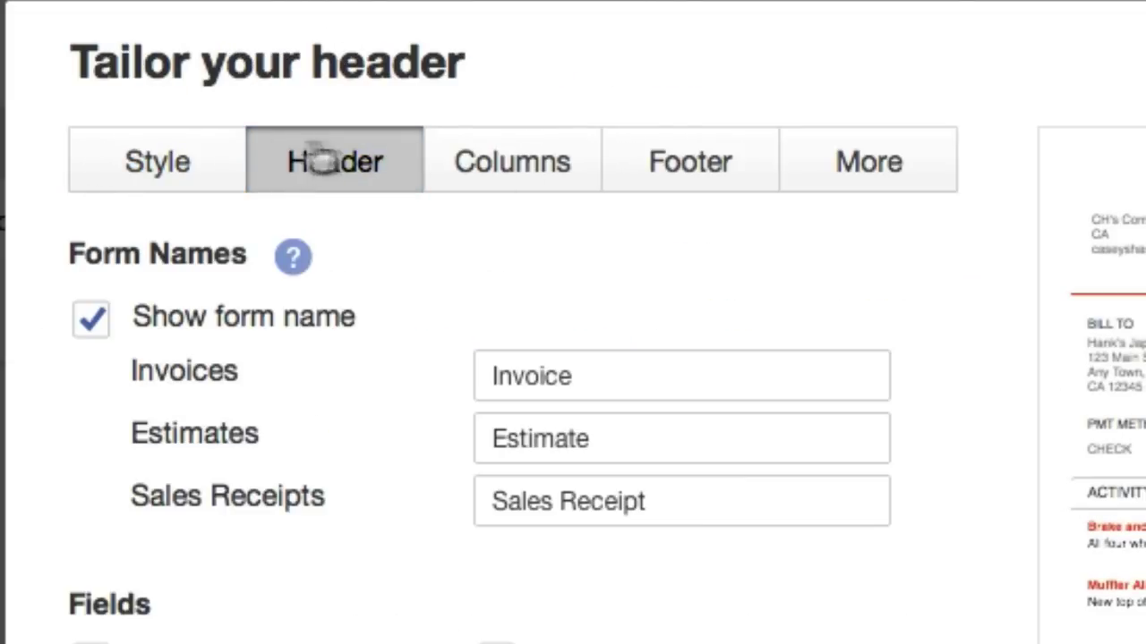
pyautogui.click(460, 155)
pyautogui.click(698, 157)
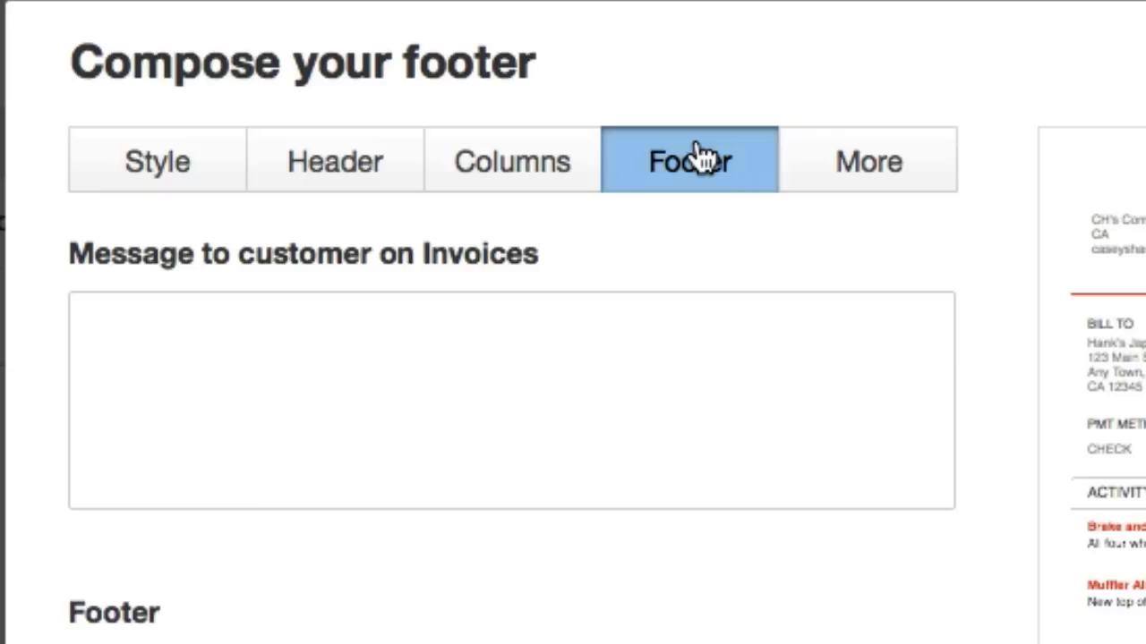
pyautogui.click(138, 161)
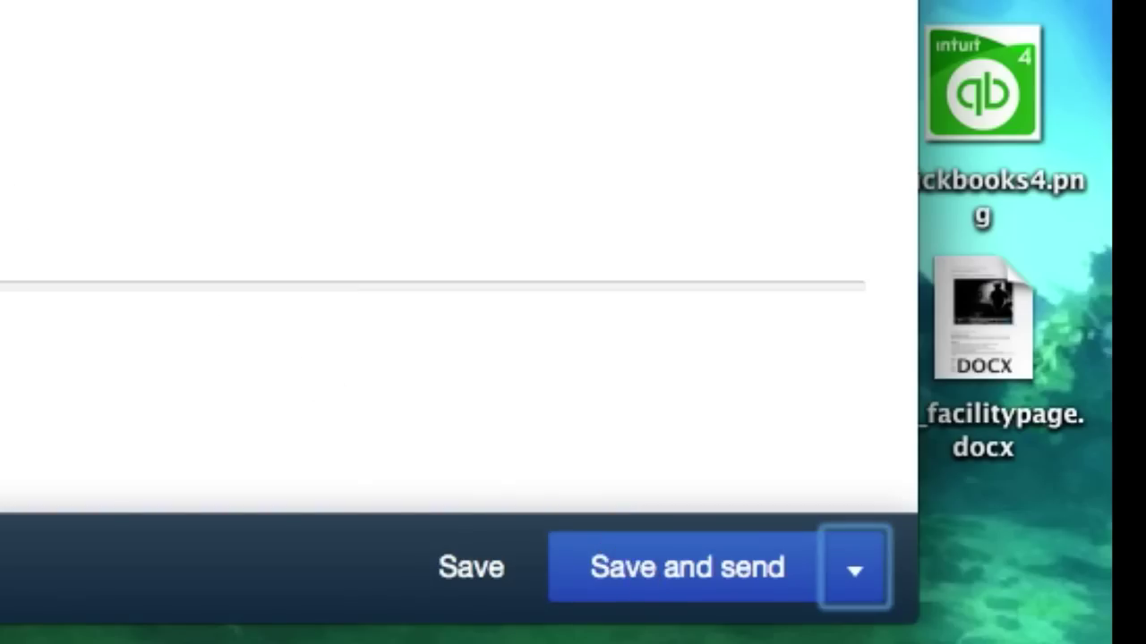
# Save invoice 1002 and email it to the customer with Send and close
pyautogui.click(688, 567)
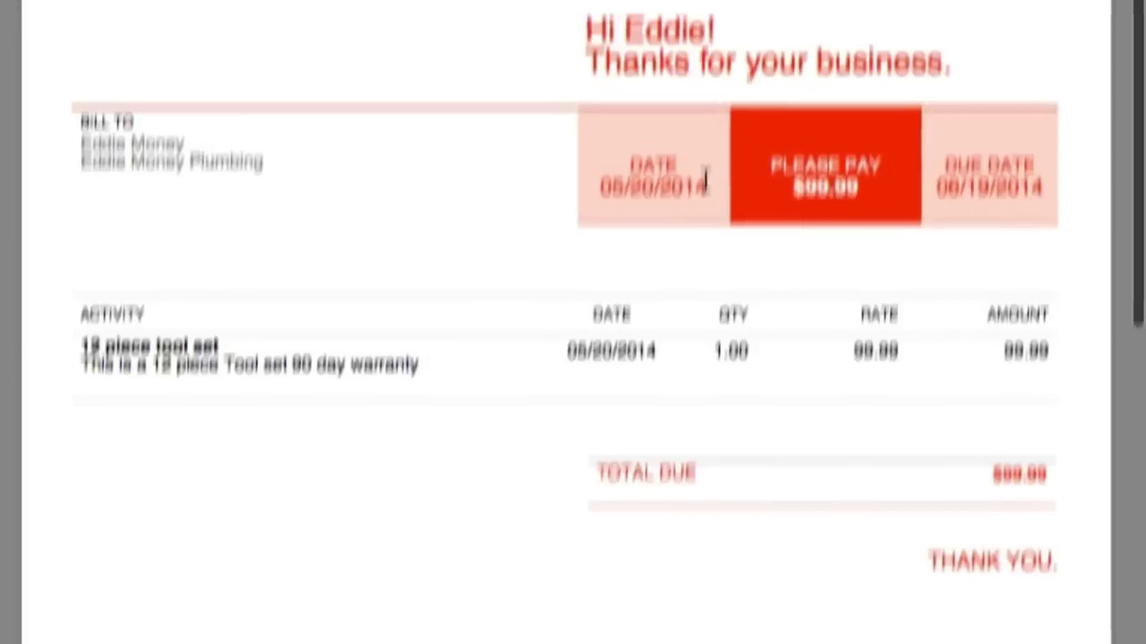
pyautogui.click(855, 593)
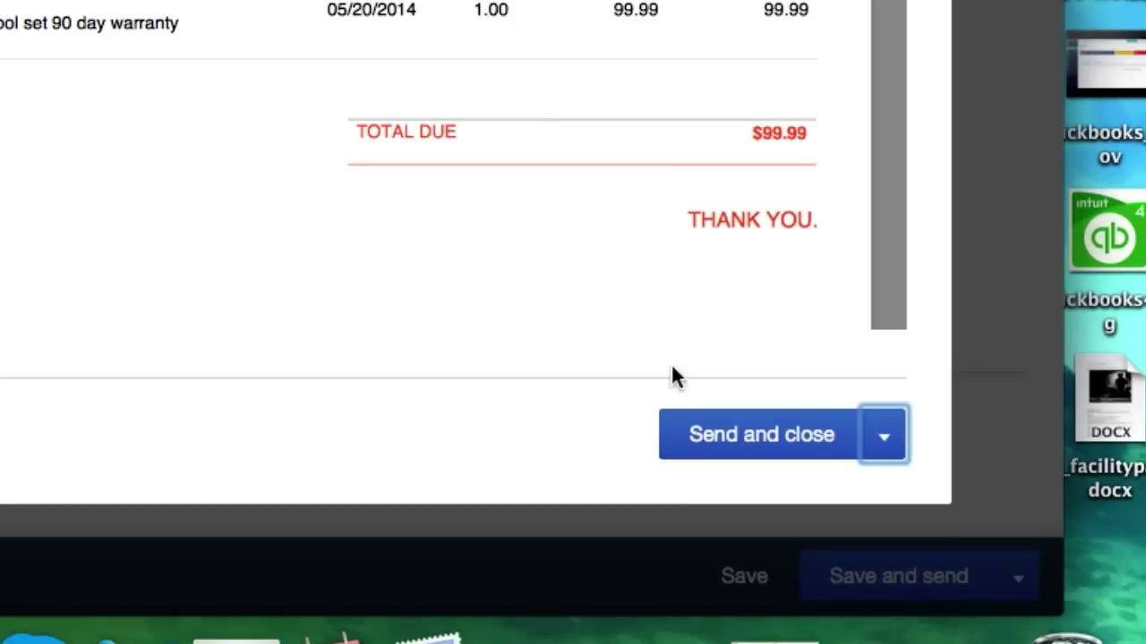